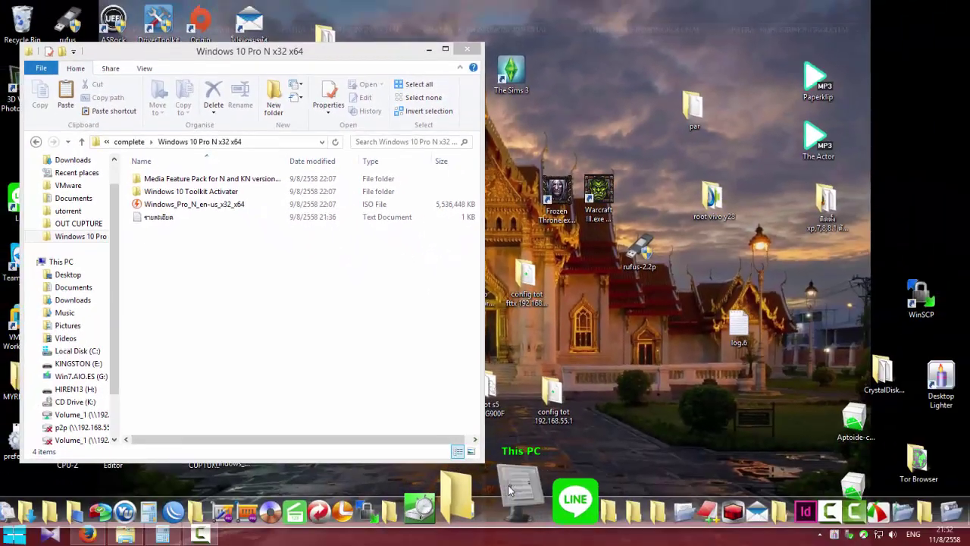
# Step: Open This PC, look through the files on the Win7.AIO.ES (G:) drive and return to the drive overview
pyautogui.doubleClick(515, 466)
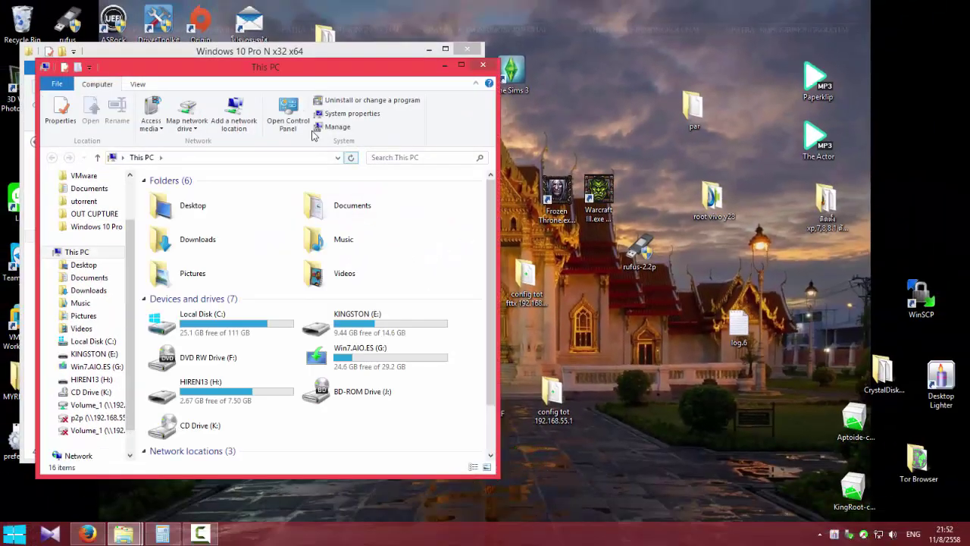
pyautogui.moveTo(266, 72); pyautogui.dragTo(580, 32)
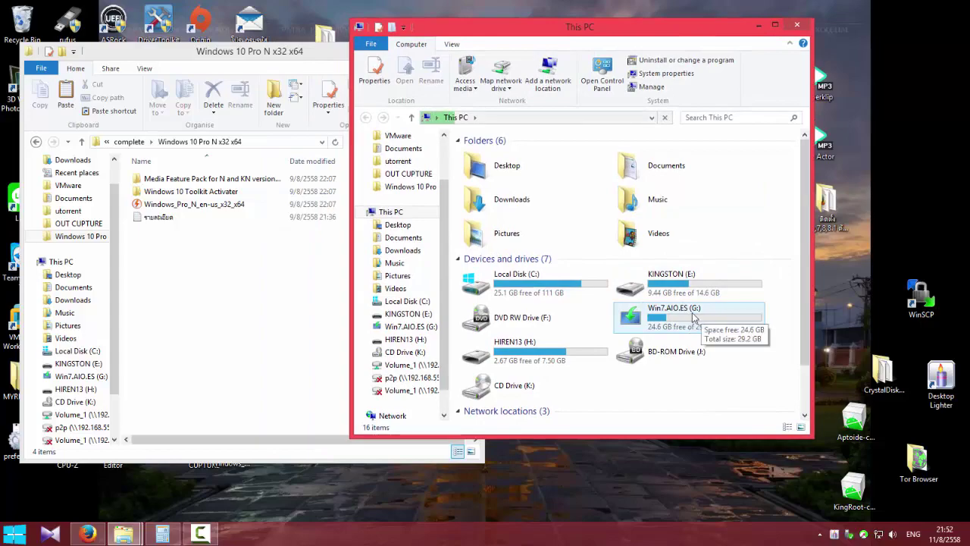
pyautogui.click(700, 320)
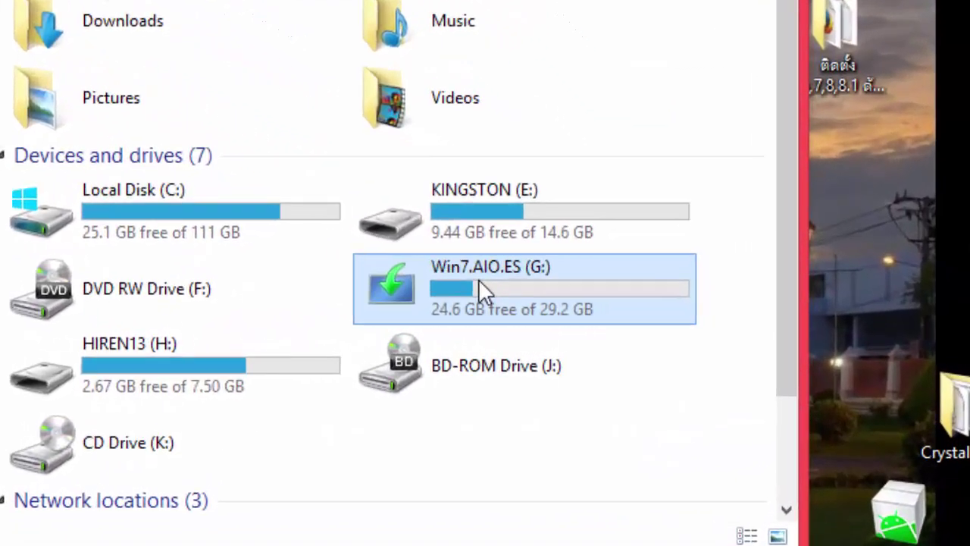
pyautogui.doubleClick(701, 319)
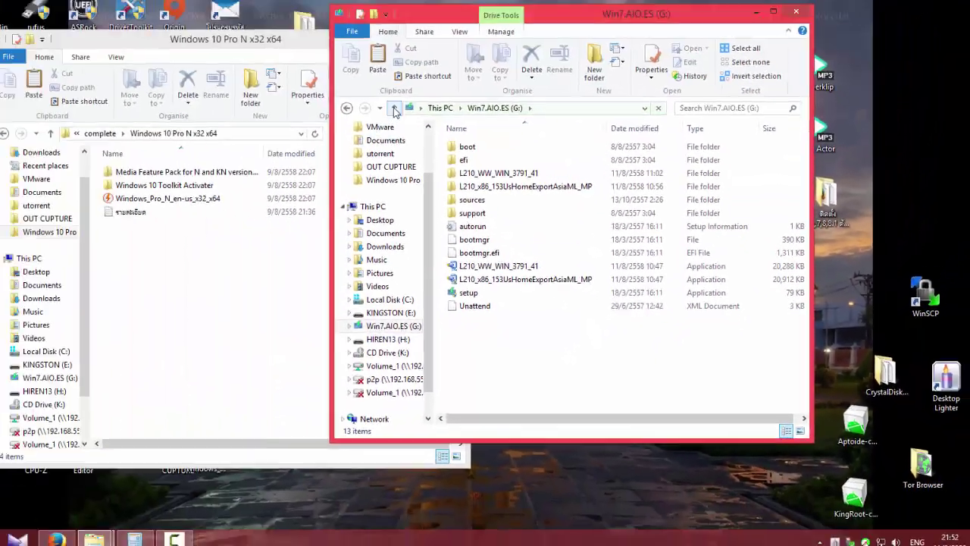
pyautogui.press('BackSpace')
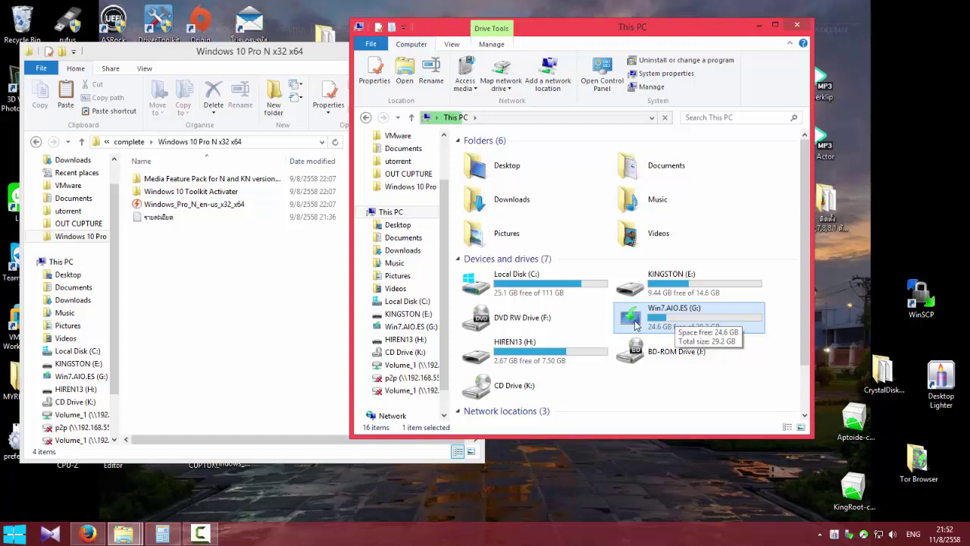
# Step: Launch UltraISO and arrange its window alongside the open Windows 10 Pro N x32 x64 folder window
pyautogui.moveTo(478, 523)
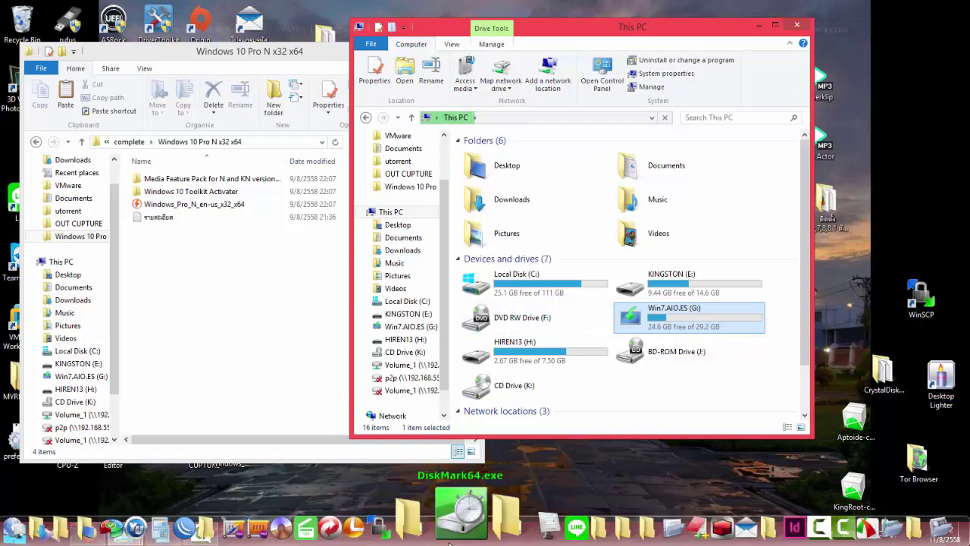
pyautogui.click(317, 496)
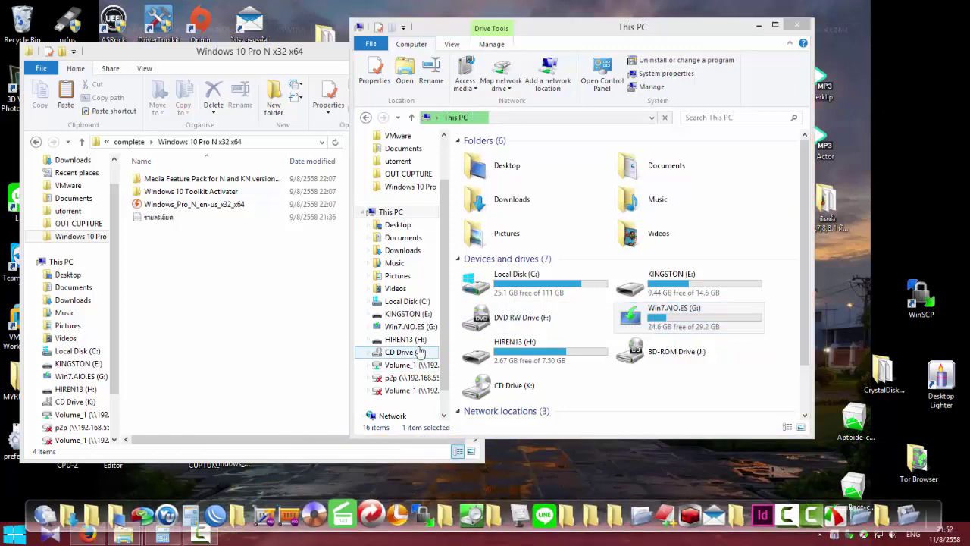
pyautogui.moveTo(394, 115); pyautogui.dragTo(541, 112)
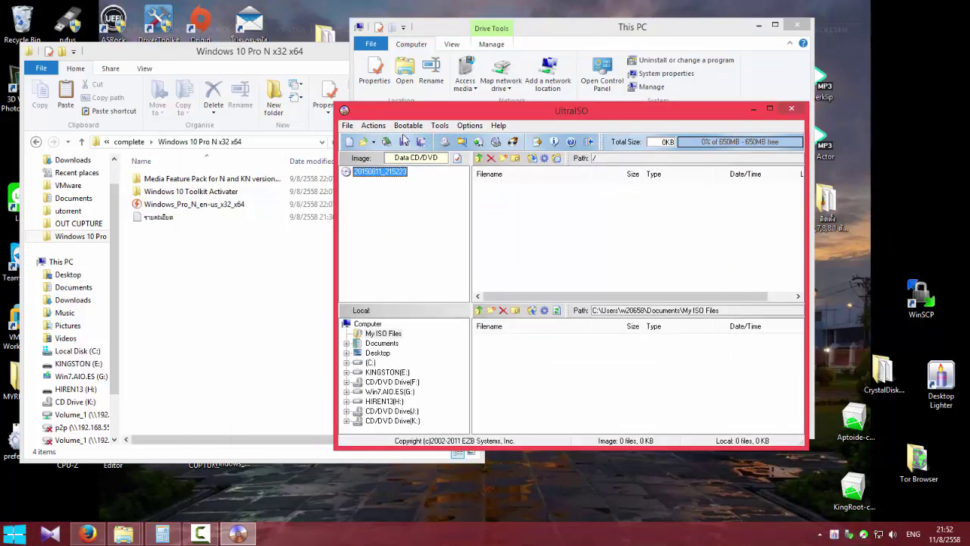
pyautogui.moveTo(442, 117); pyautogui.dragTo(465, 116)
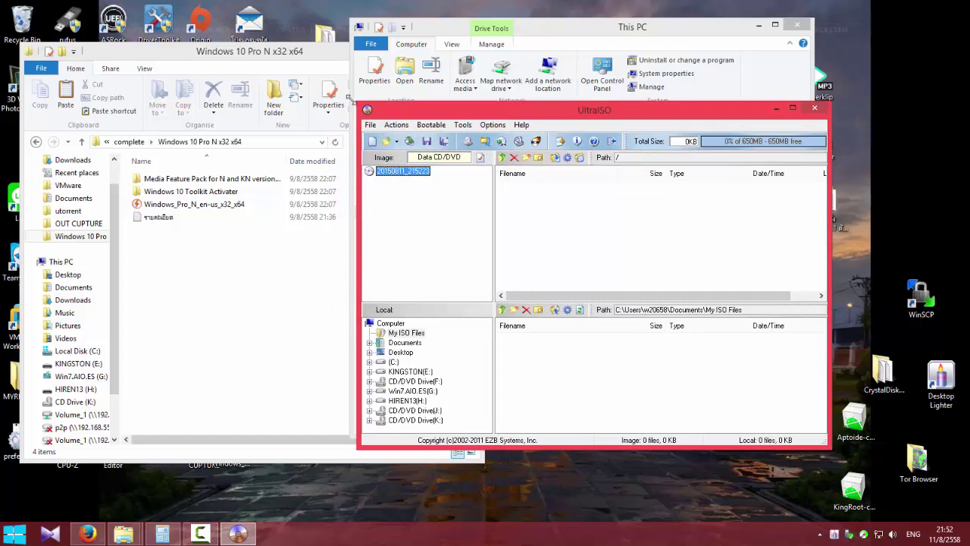
pyautogui.moveTo(255, 58); pyautogui.dragTo(454, 59)
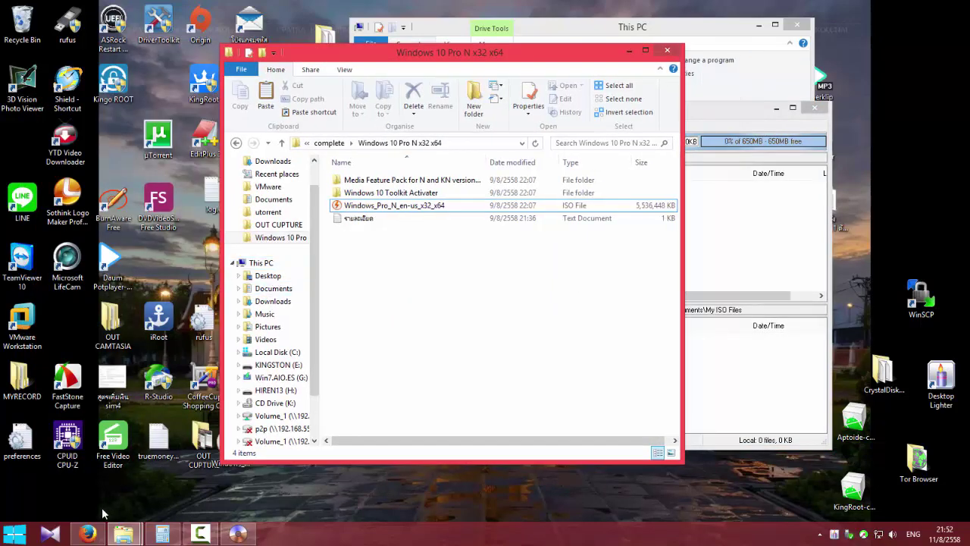
# Step: Check the compatibility settings in the UltraISO program shortcut's properties and close them without changing anything
pyautogui.click(20, 535)
pyautogui.moveTo(82, 465)
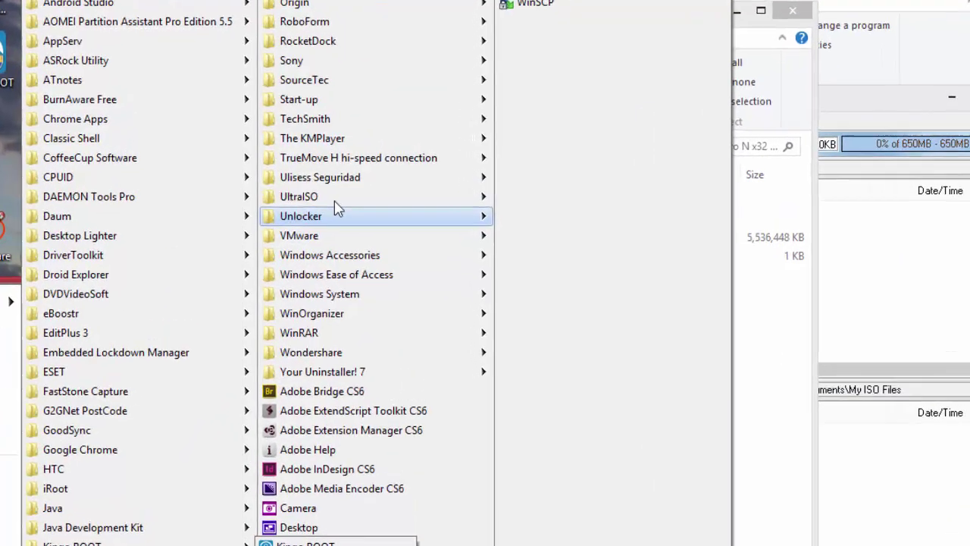
pyautogui.moveTo(337, 179)
pyautogui.rightClick(606, 223)
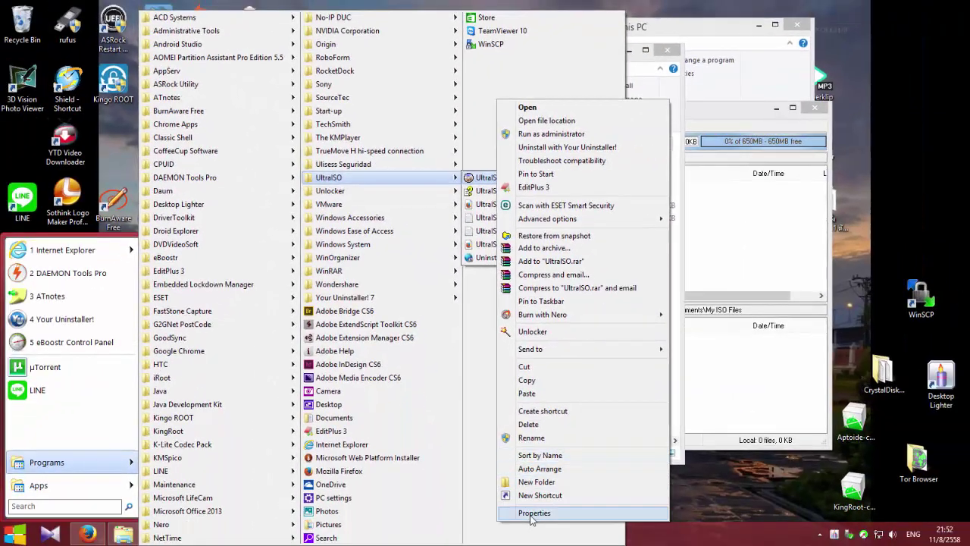
pyautogui.click(537, 516)
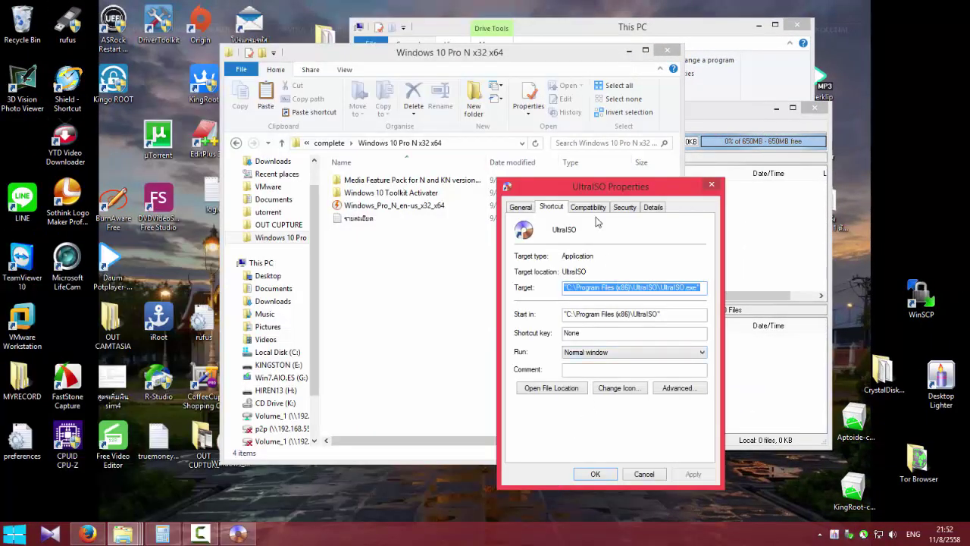
pyautogui.click(588, 207)
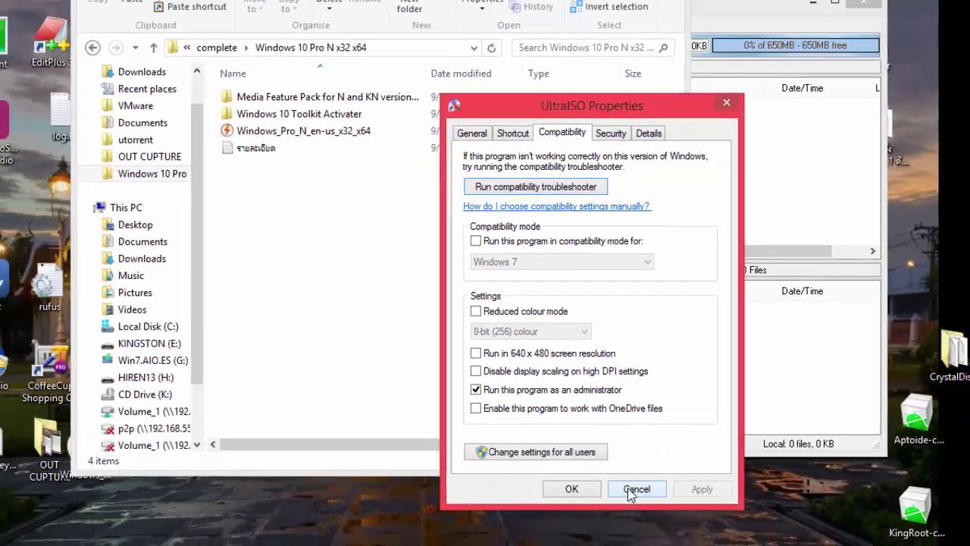
pyautogui.click(606, 538)
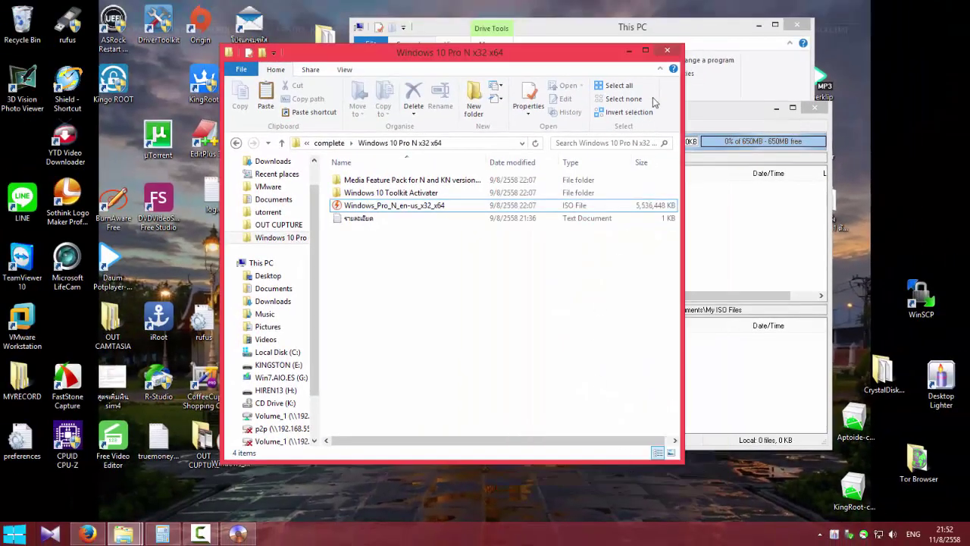
# Step: Close the Windows 10 Pro N folder window and load Windows_Pro_N_en-us_x32_x64.iso from the Desktop into UltraISO
pyautogui.click(668, 52)
pyautogui.moveTo(662, 118); pyautogui.dragTo(414, 98)
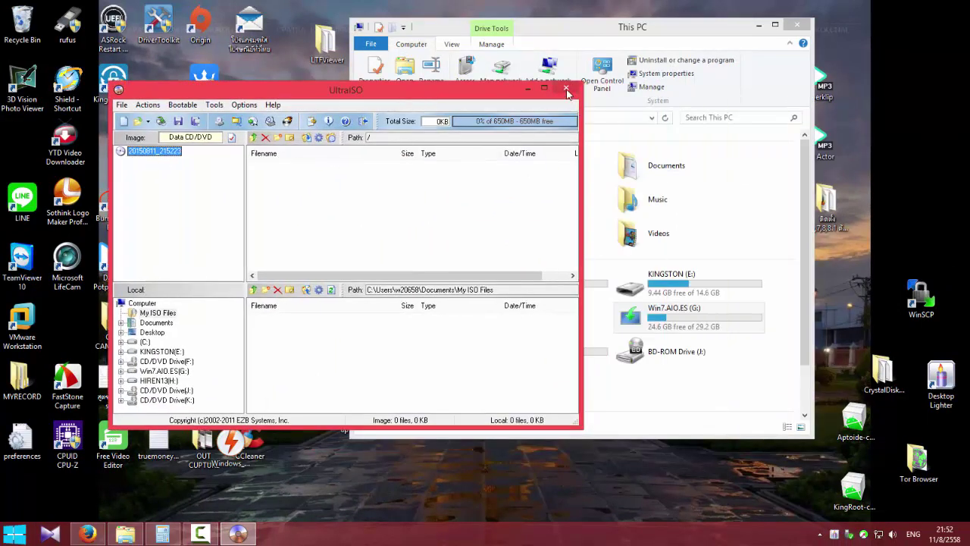
pyautogui.click(121, 105)
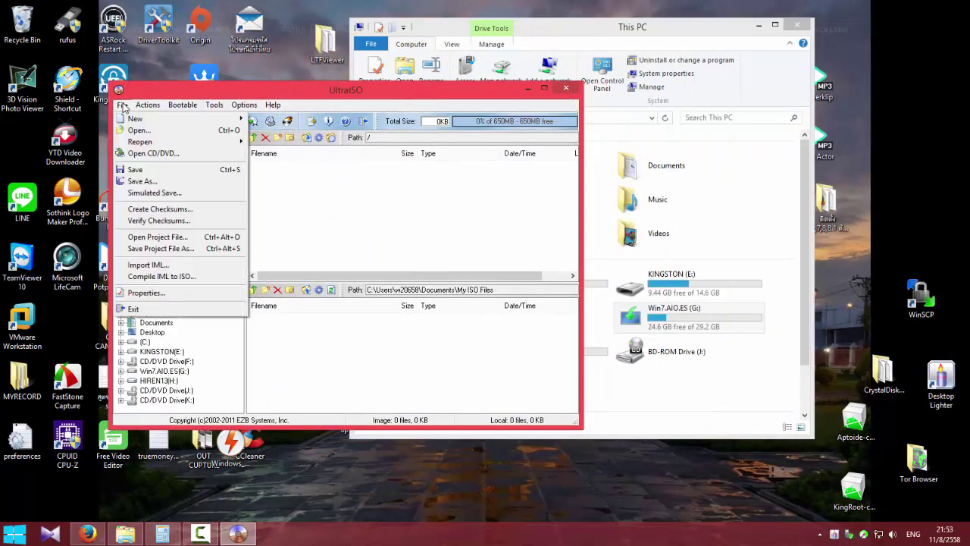
pyautogui.click(135, 130)
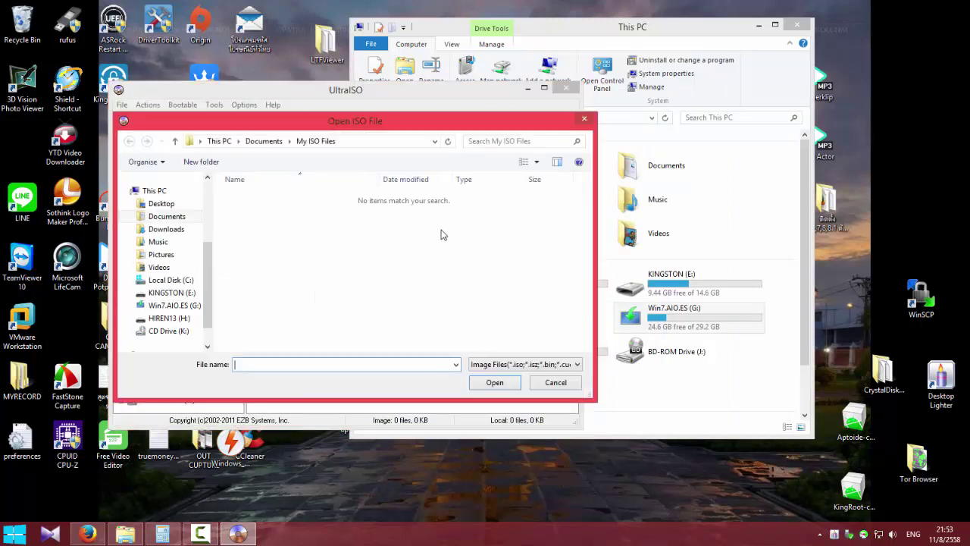
pyautogui.scroll(2, 201, 269)
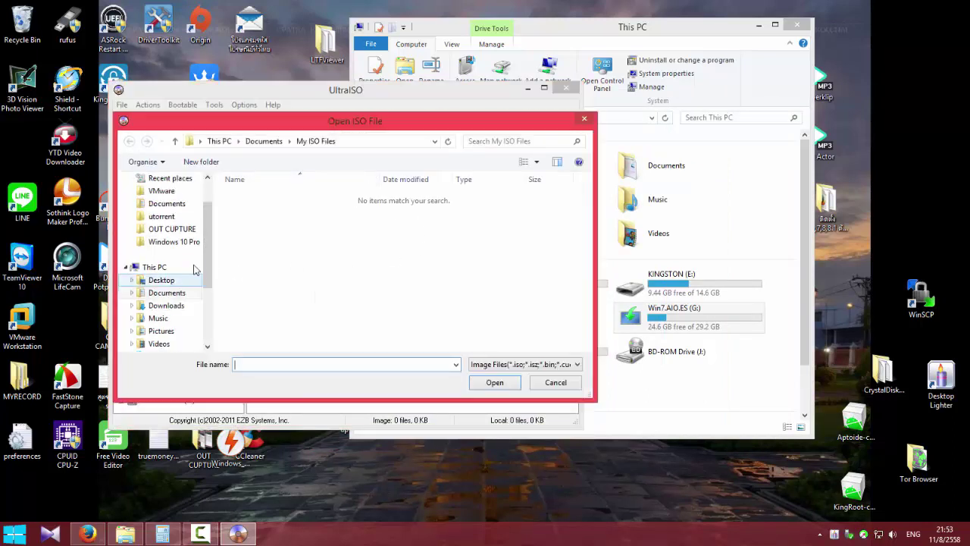
pyautogui.scroll(1, 204, 250)
pyautogui.click(161, 196)
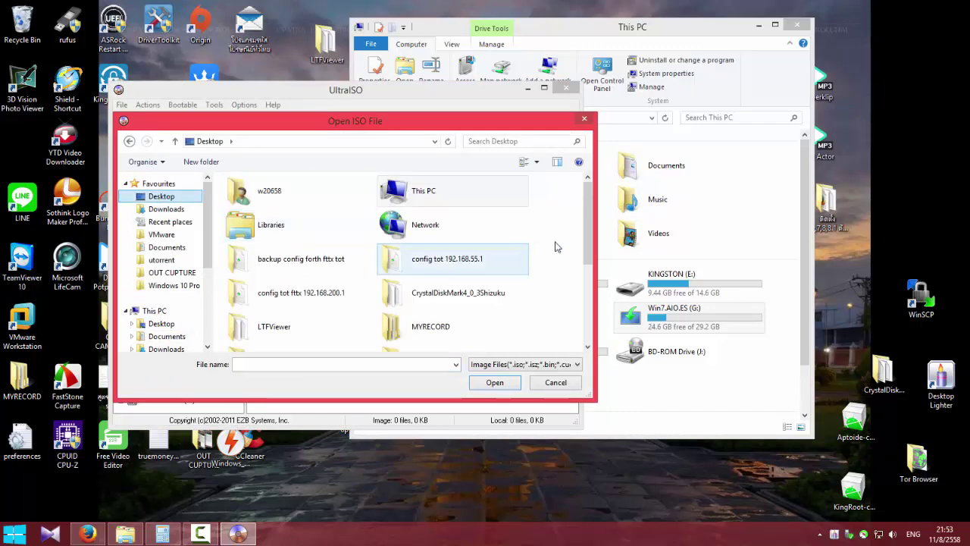
pyautogui.moveTo(586, 212); pyautogui.dragTo(586, 296)
pyautogui.doubleClick(425, 327)
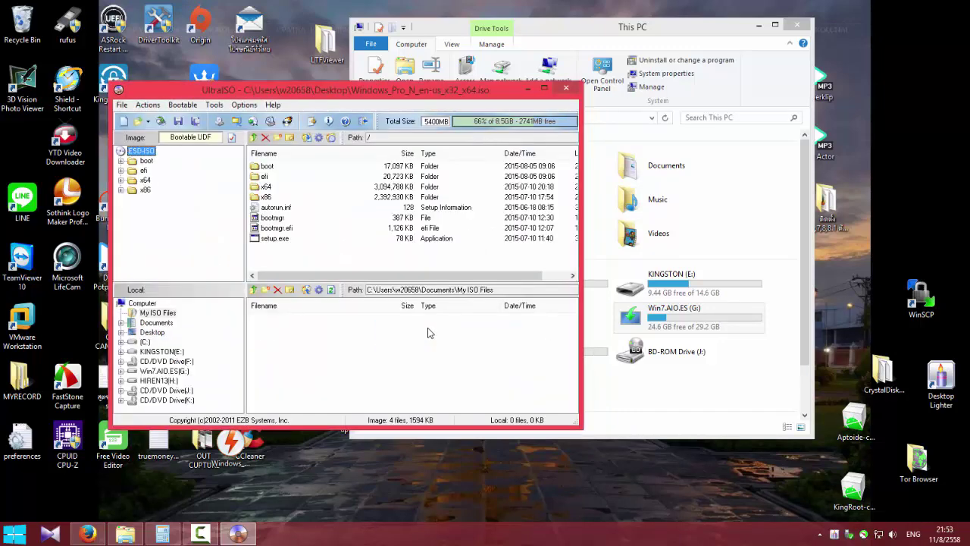
# Step: Bring up Write Disk Image for the loaded ISO and choose the G: 31 GB KingstonDT microDuo 3.0 as the disk drive
pyautogui.click(187, 106)
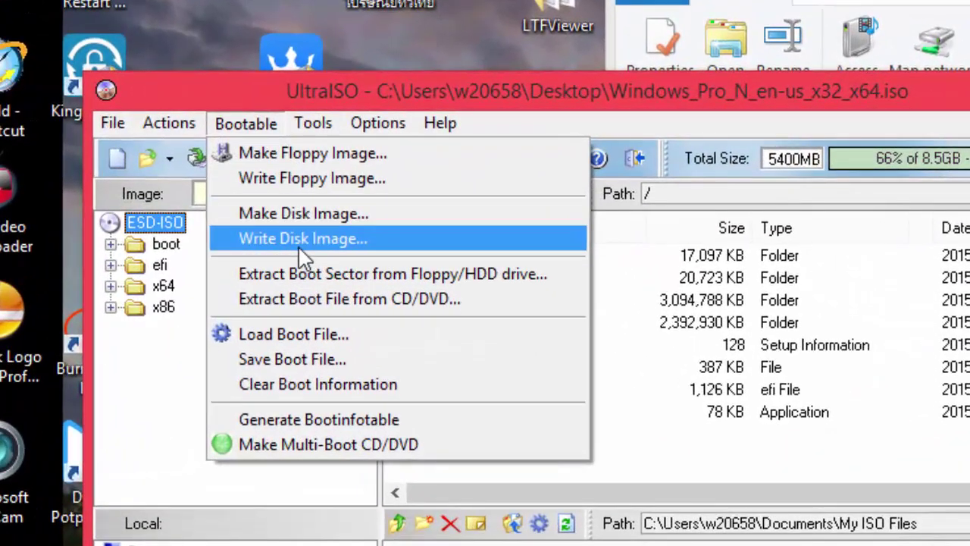
pyautogui.click(299, 248)
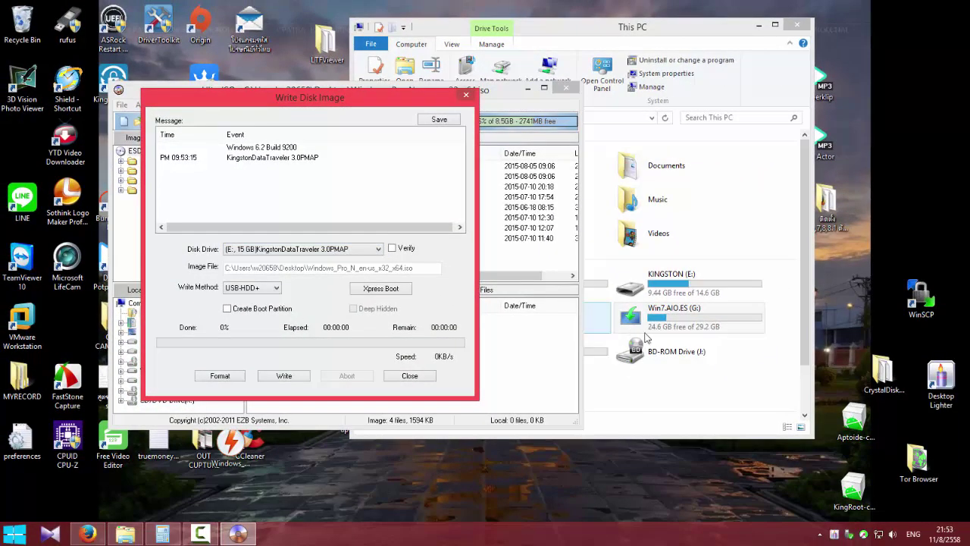
pyautogui.click(680, 316)
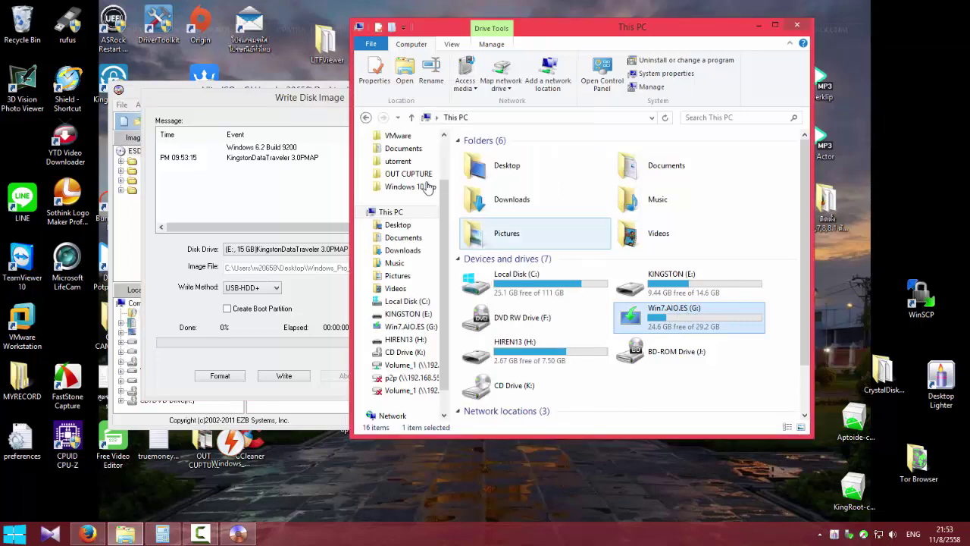
pyautogui.moveTo(599, 27); pyautogui.dragTo(776, 49)
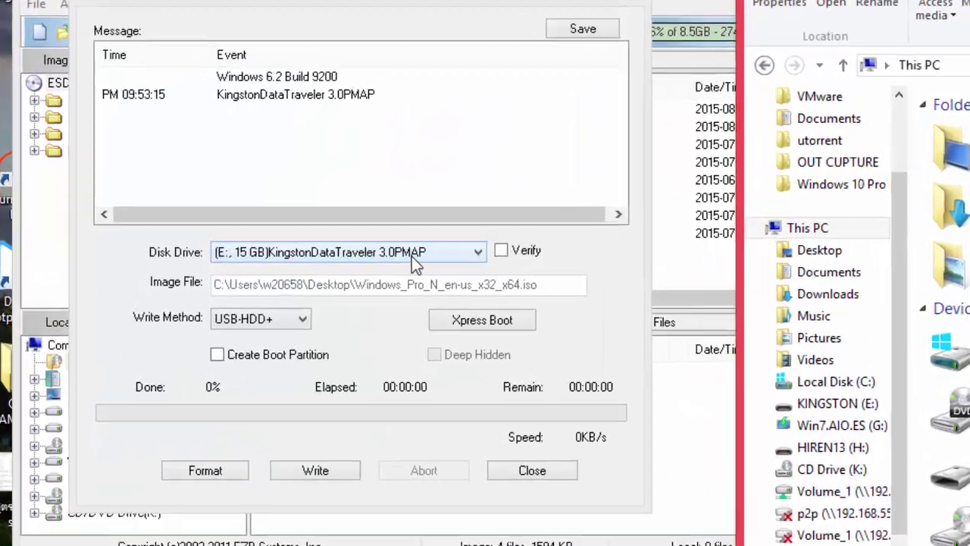
pyautogui.click(383, 248)
pyautogui.click(389, 297)
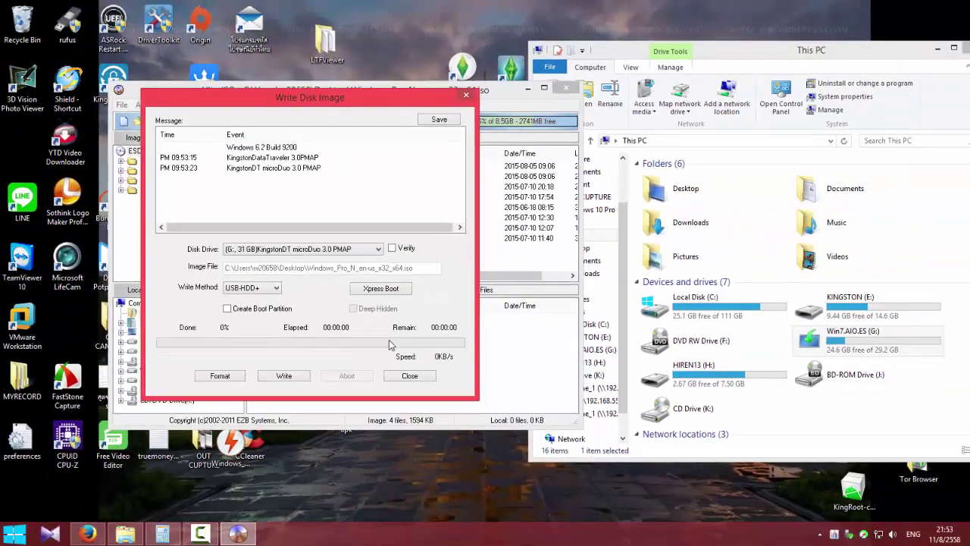
# Step: Open the format settings for the G: drive and choose FAT32 (Default) as the file system
pyautogui.click(220, 377)
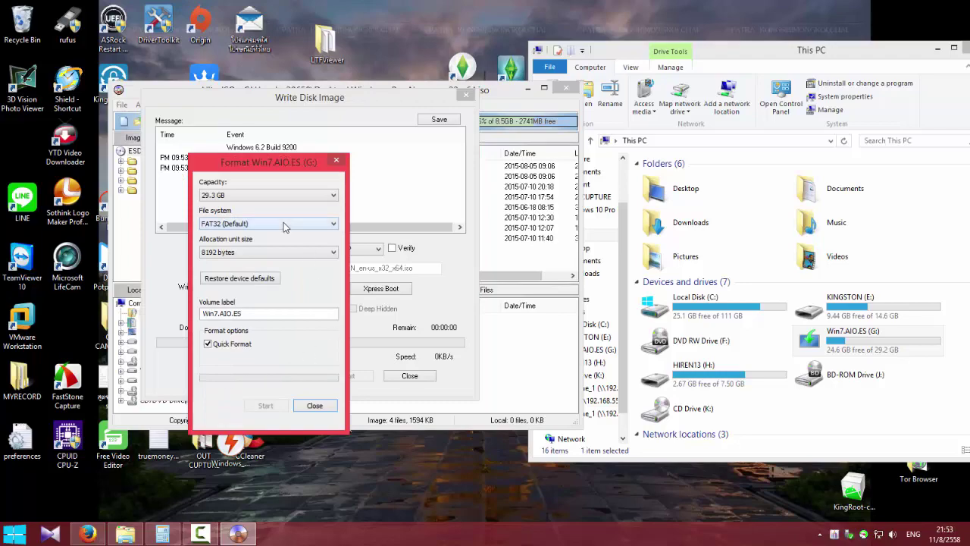
pyautogui.click(285, 224)
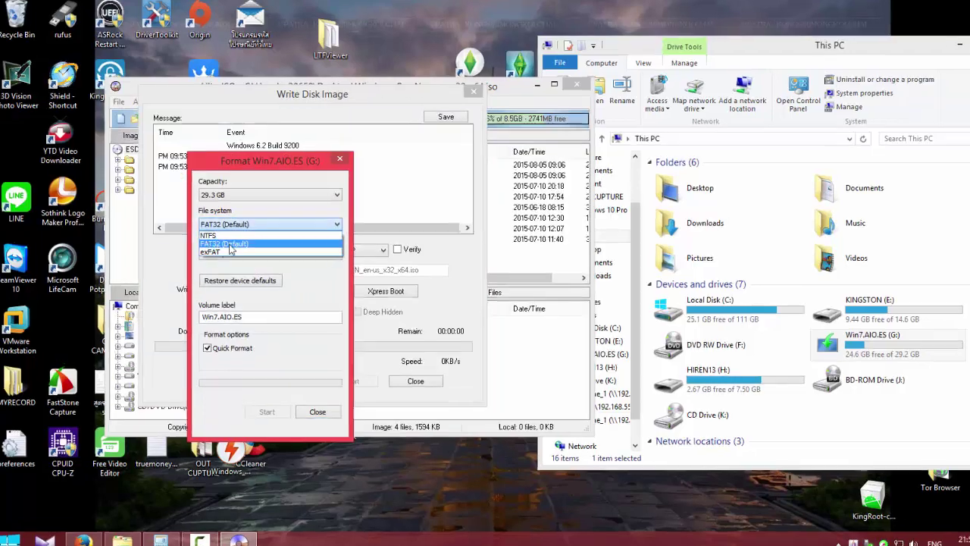
pyautogui.click(225, 243)
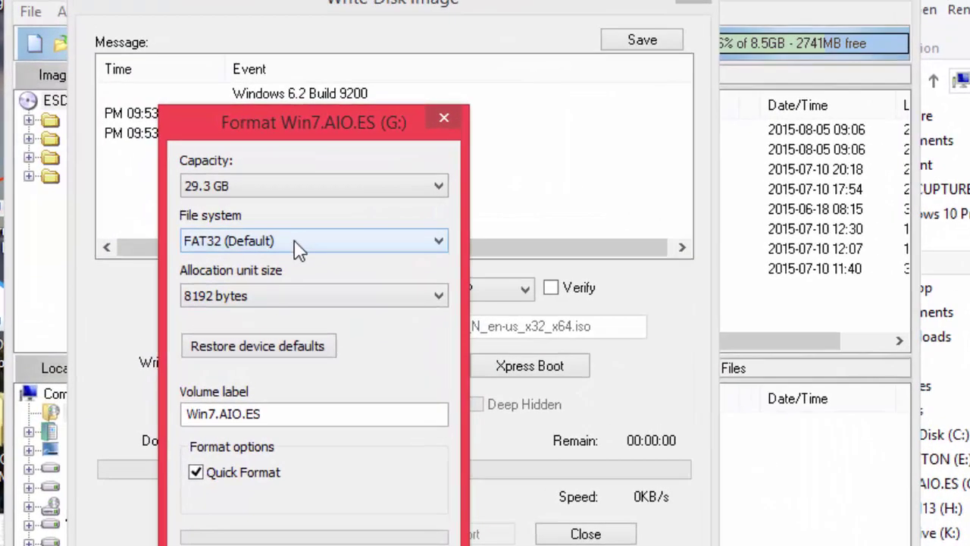
pyautogui.click(279, 234)
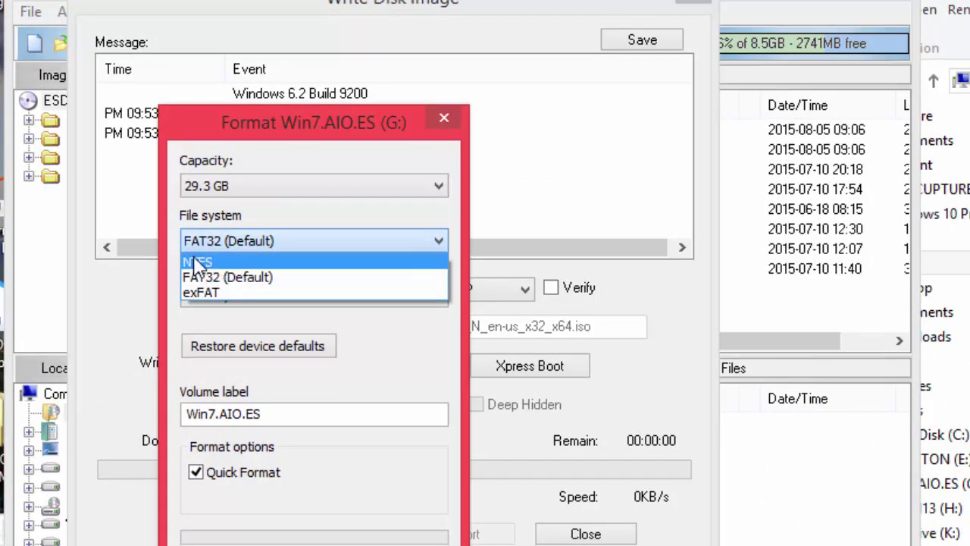
pyautogui.click(226, 277)
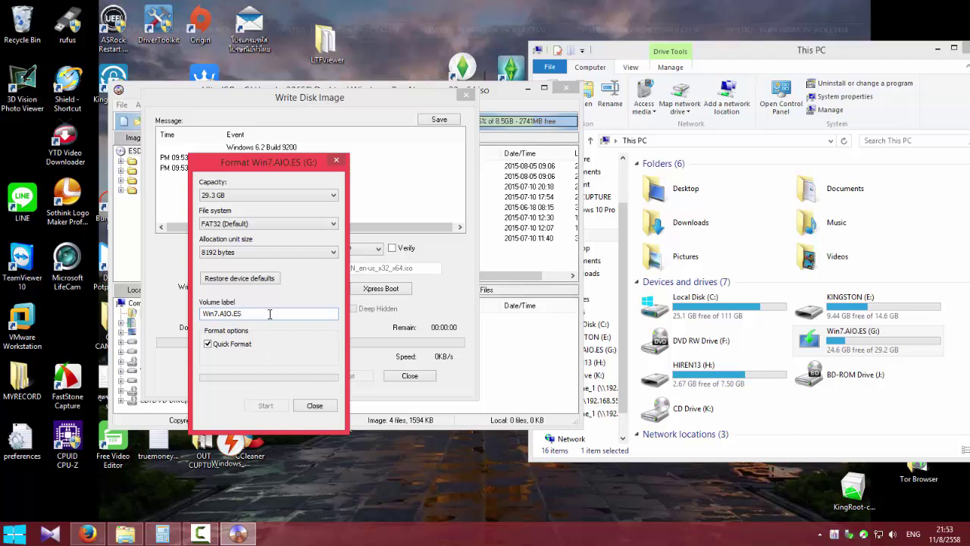
# Step: Set the volume label to win10 and quick-format the G: drive, accepting the erasure of its data
pyautogui.moveTo(269, 313); pyautogui.dragTo(158, 313)
pyautogui.write('win10')
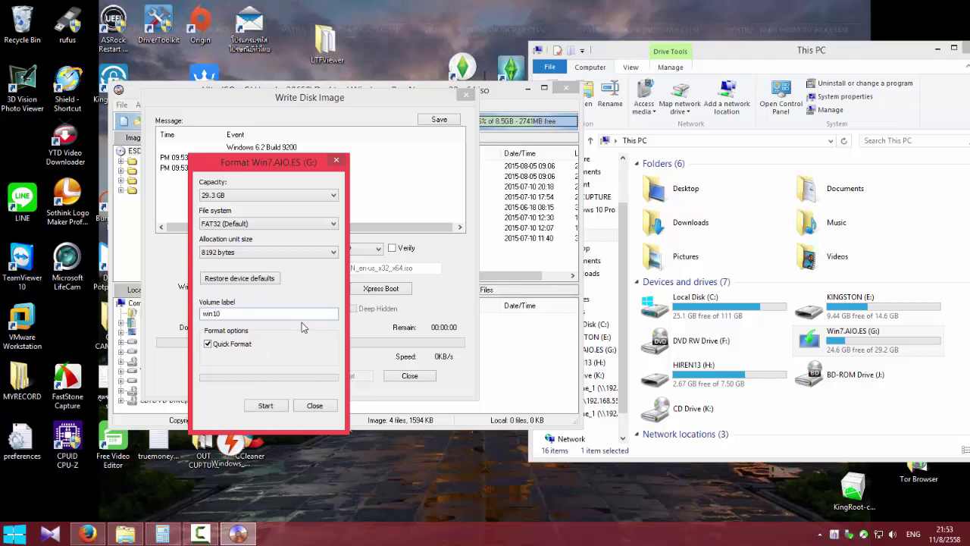
pyautogui.click(265, 406)
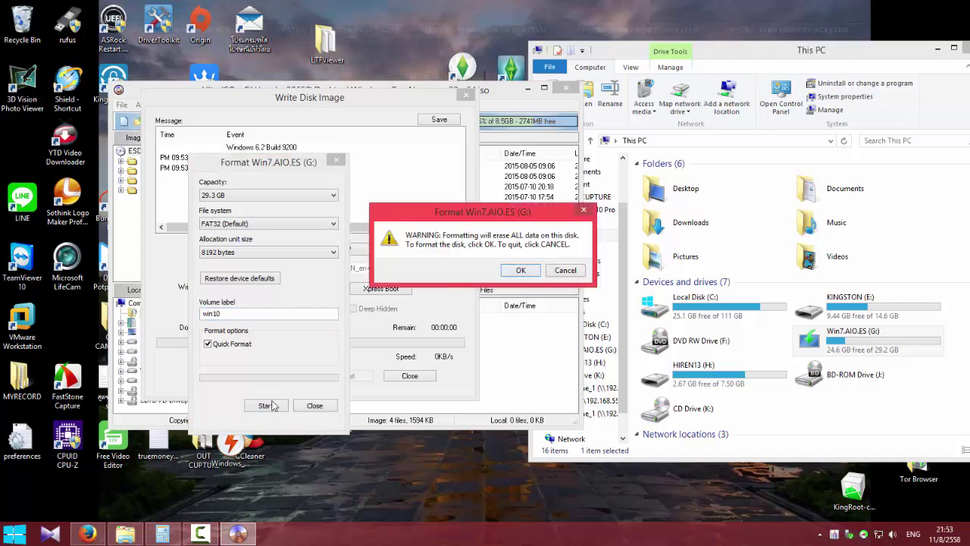
pyautogui.click(519, 271)
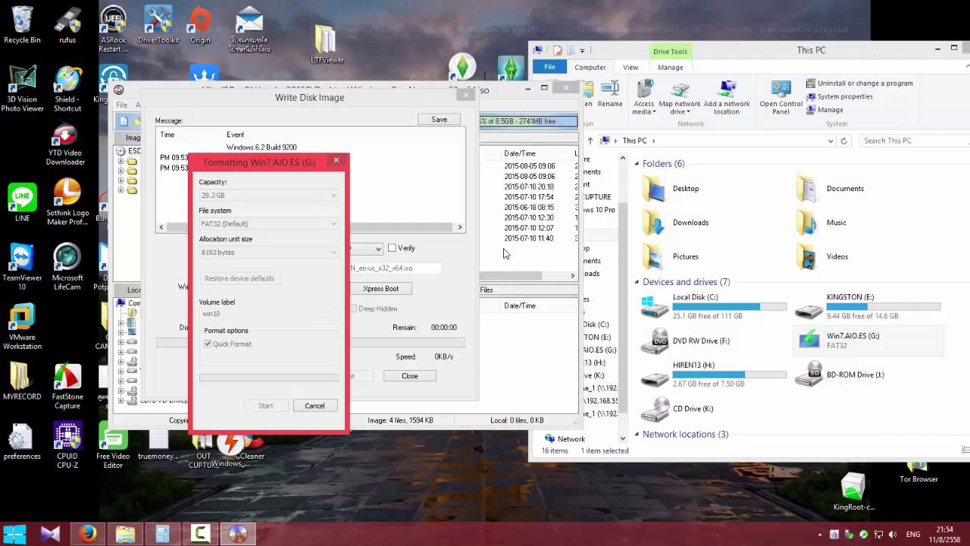
pyautogui.click(568, 270)
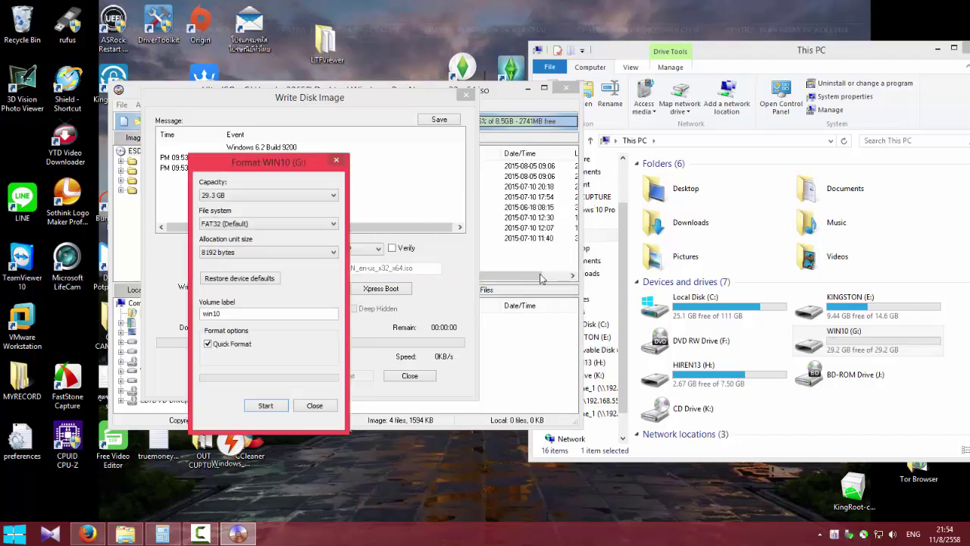
# Step: Close the format settings and write the loaded ISO to the G: drive using USB-HDD+, accepting the loss of its data
pyautogui.click(326, 405)
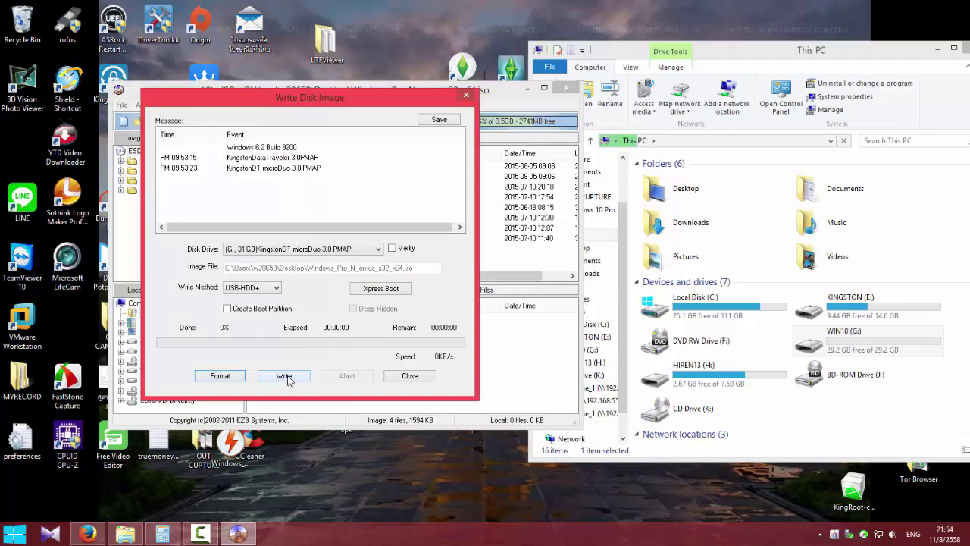
pyautogui.click(284, 376)
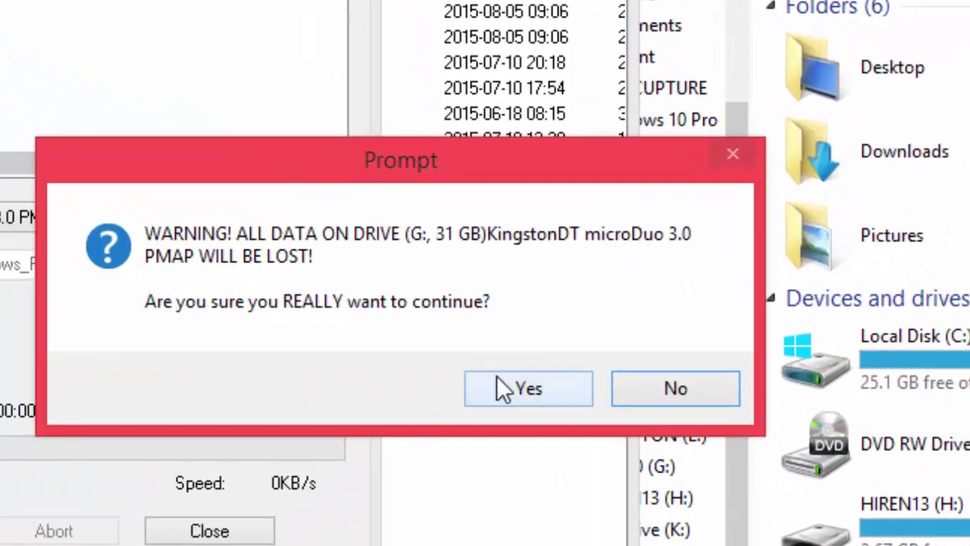
pyautogui.click(503, 388)
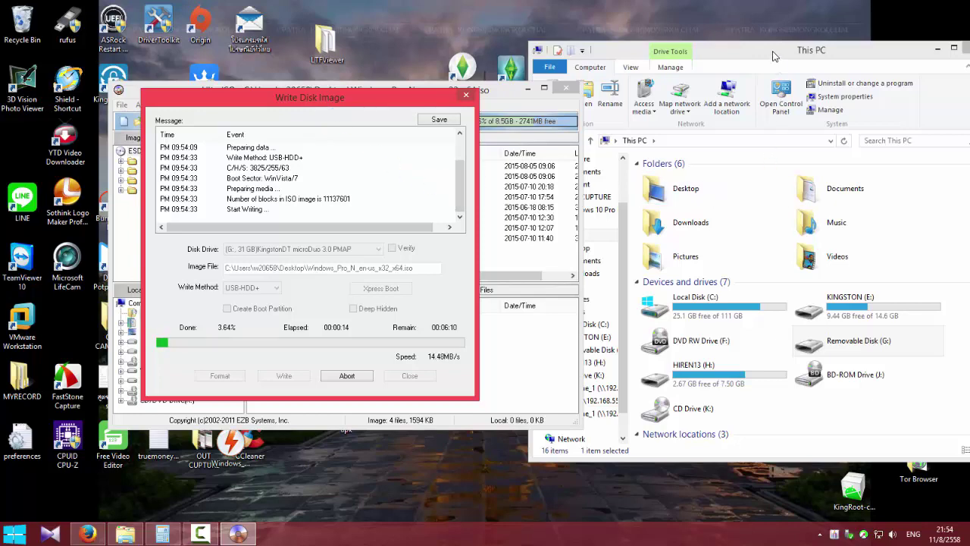
# Step: Move This PC aside, reposition the desktop folder "ติดตั้ง xp,7,8,8.1 ด้วย usb", and open its WinSetupFromUSB-1-6-beta2 subfolder
pyautogui.moveTo(773, 56); pyautogui.dragTo(805, 320)
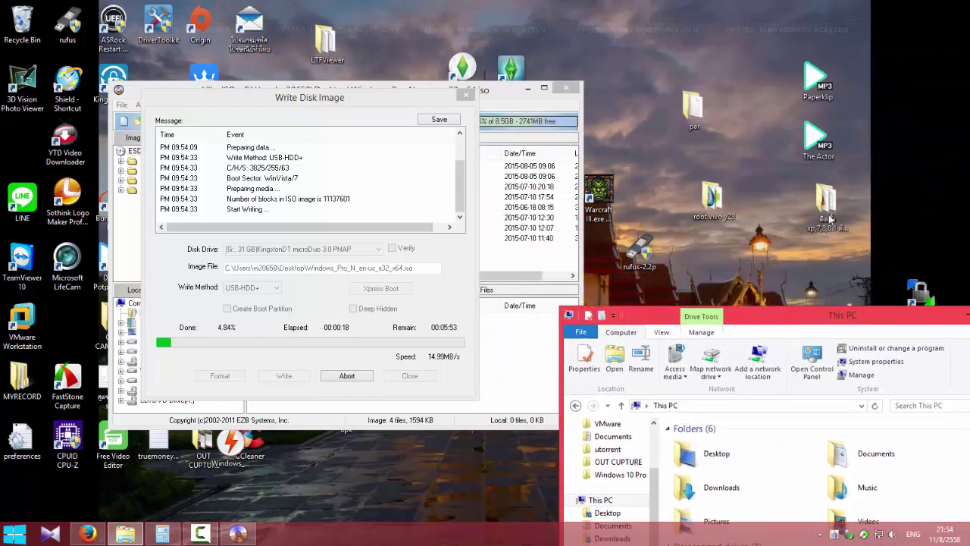
pyautogui.moveTo(830, 219); pyautogui.dragTo(657, 156)
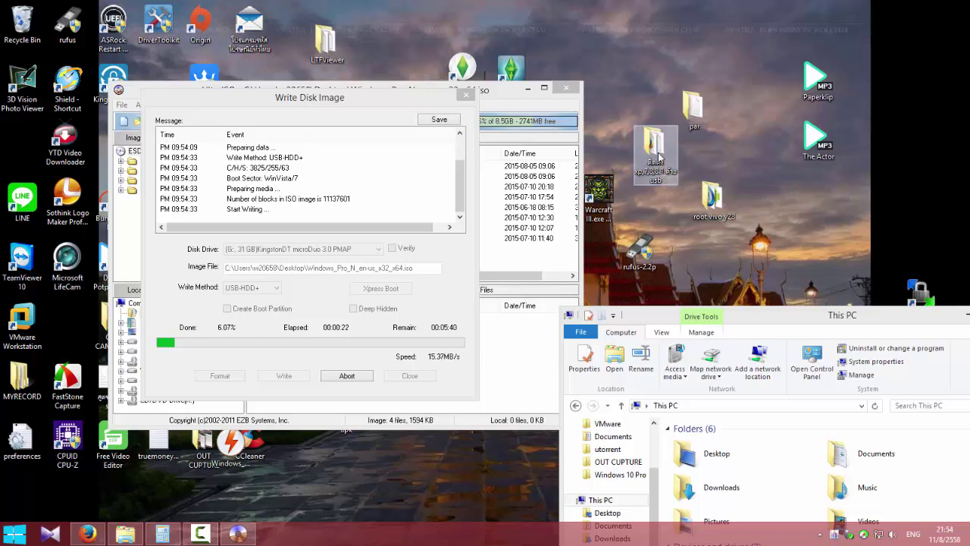
pyautogui.doubleClick(657, 156)
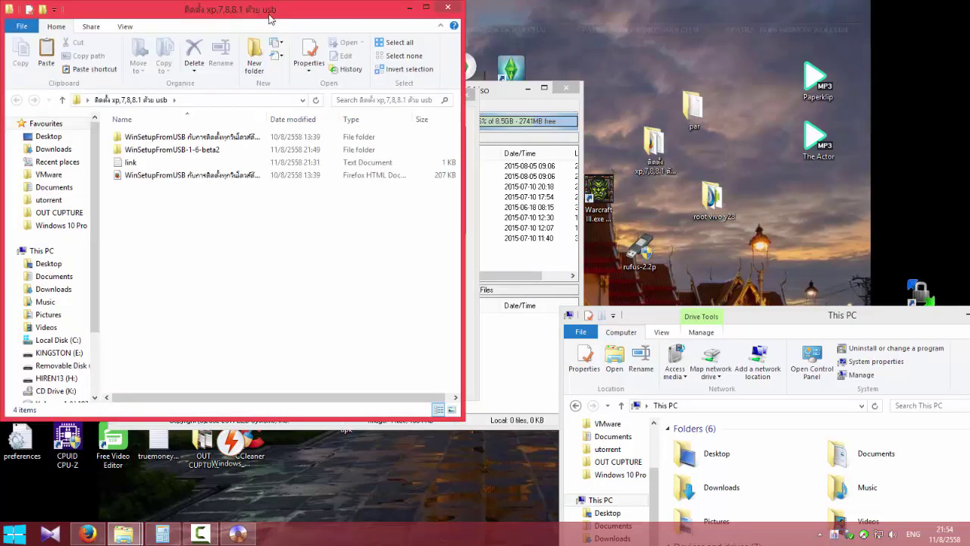
pyautogui.moveTo(270, 19); pyautogui.dragTo(780, 36)
pyautogui.doubleClick(683, 166)
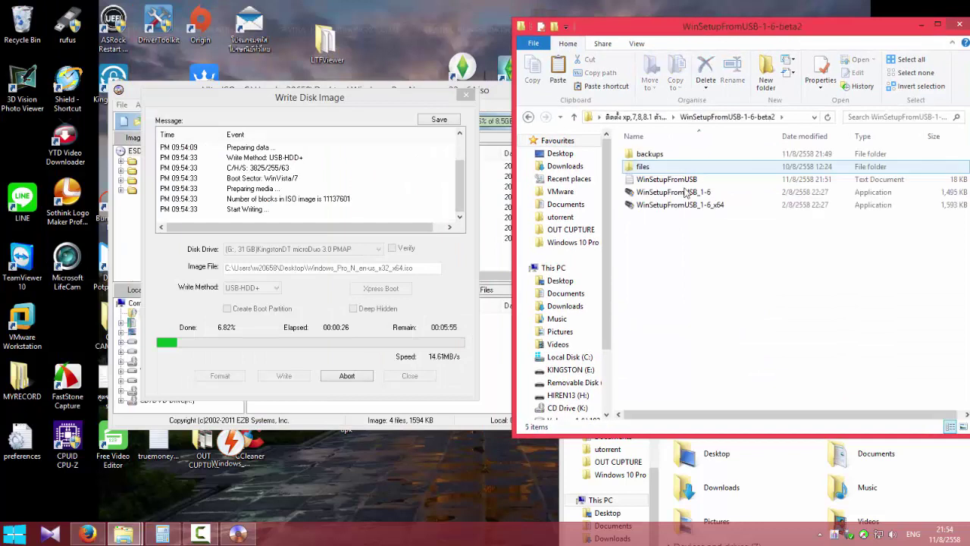
# Step: Point out the WinSetupFromUSB_1-6_x64 application in the folder, then return to the Write Disk Image progress
pyautogui.click(684, 206)
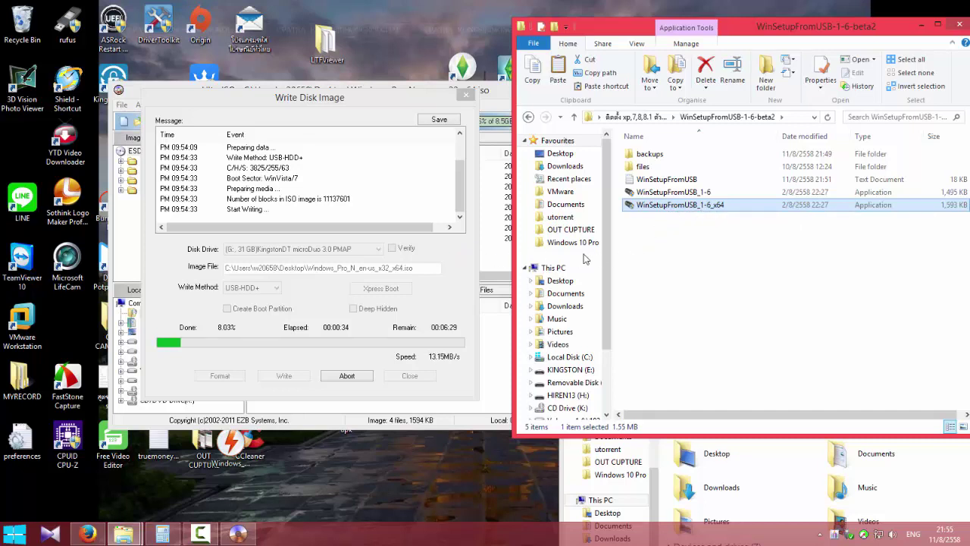
pyautogui.click(677, 234)
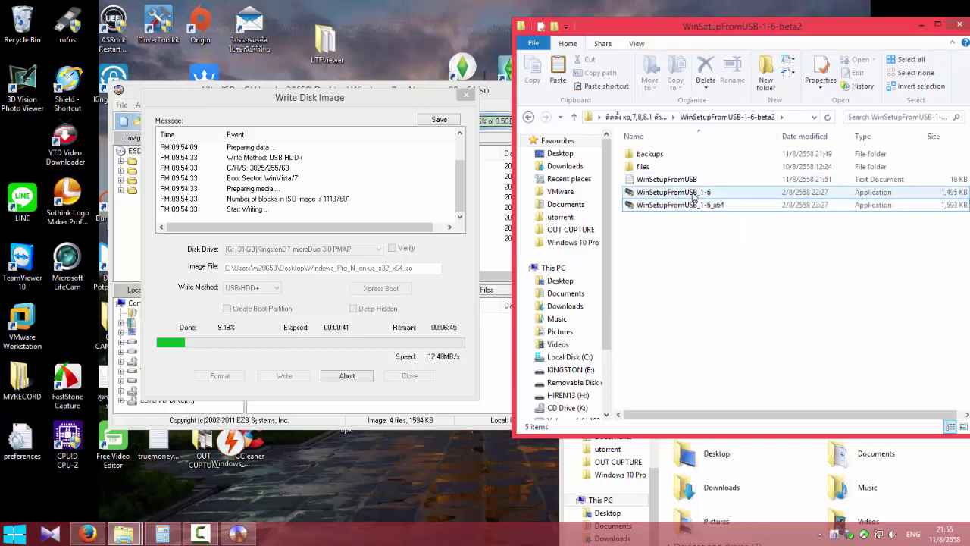
pyautogui.click(671, 207)
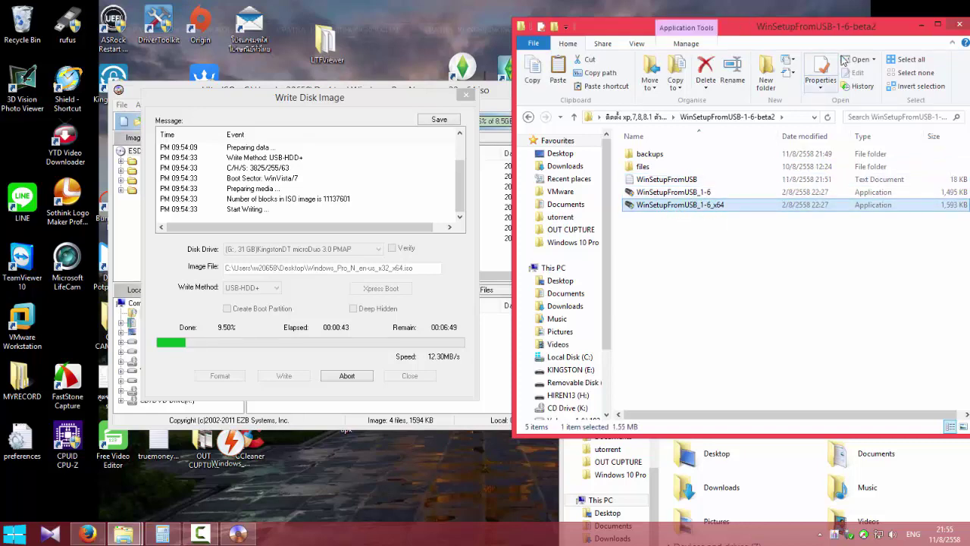
pyautogui.moveTo(849, 32); pyautogui.dragTo(773, 33)
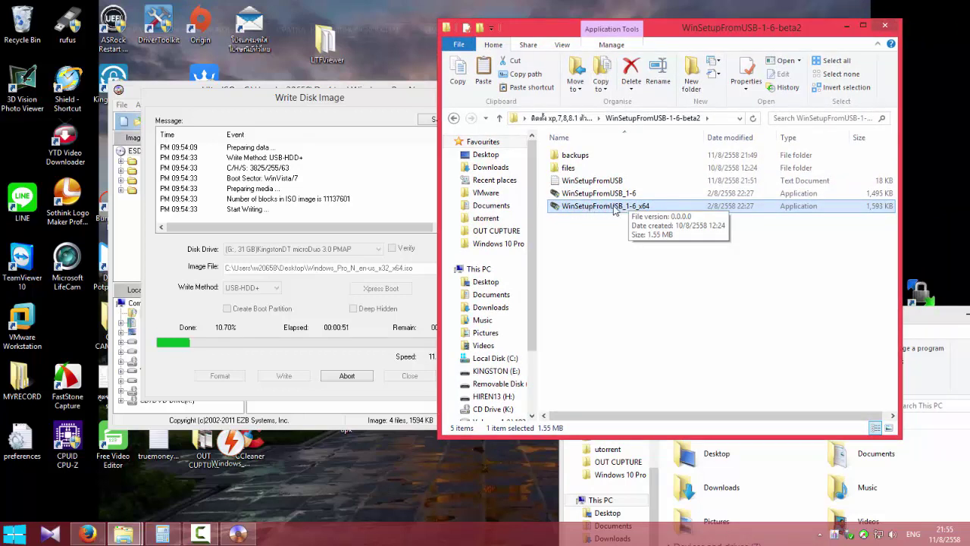
pyautogui.click(604, 209)
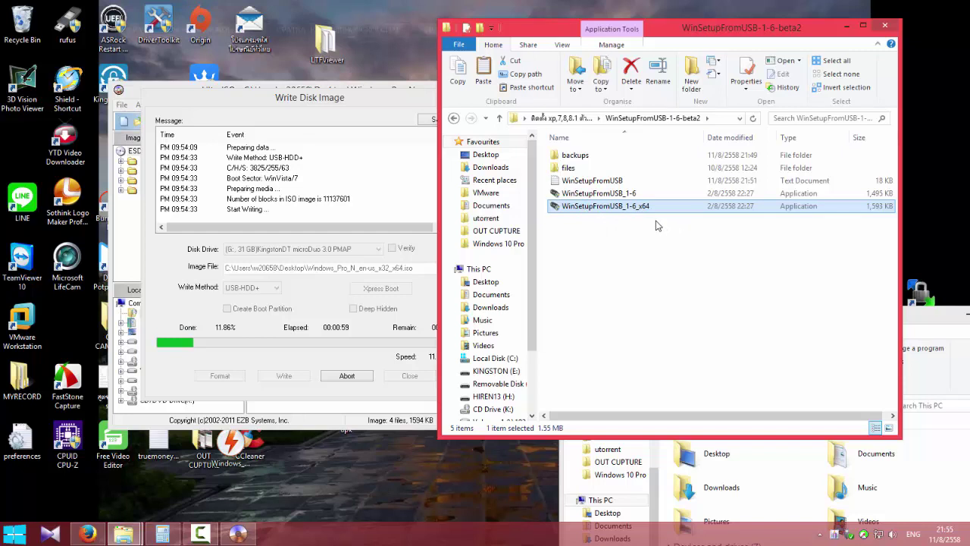
pyautogui.click(387, 107)
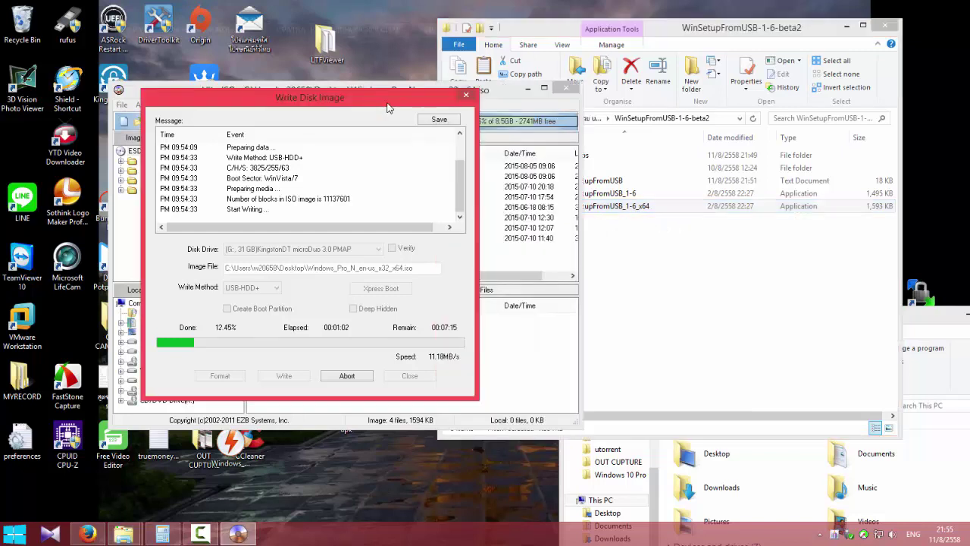